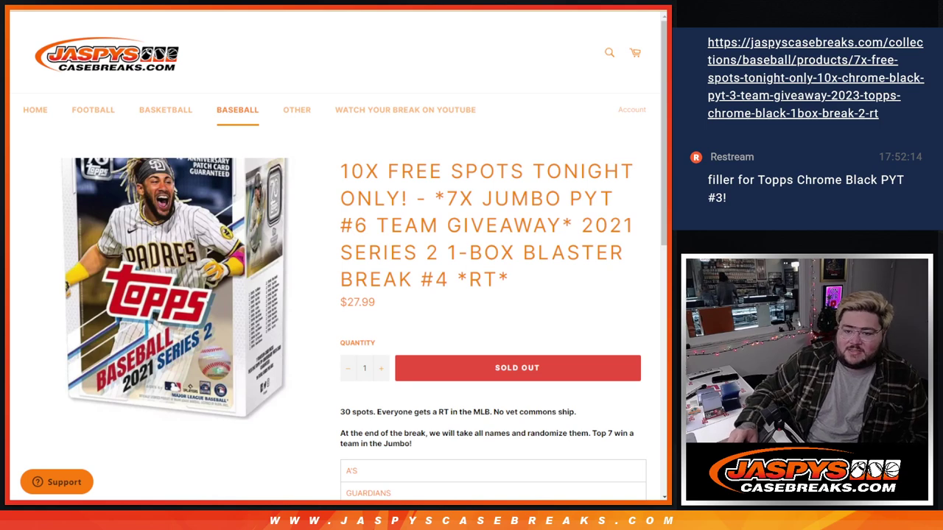
Review the Jaspys giveaway product page and its title, then move over to RANDOM.ORG.
scroll(335, 294, "down", 2)
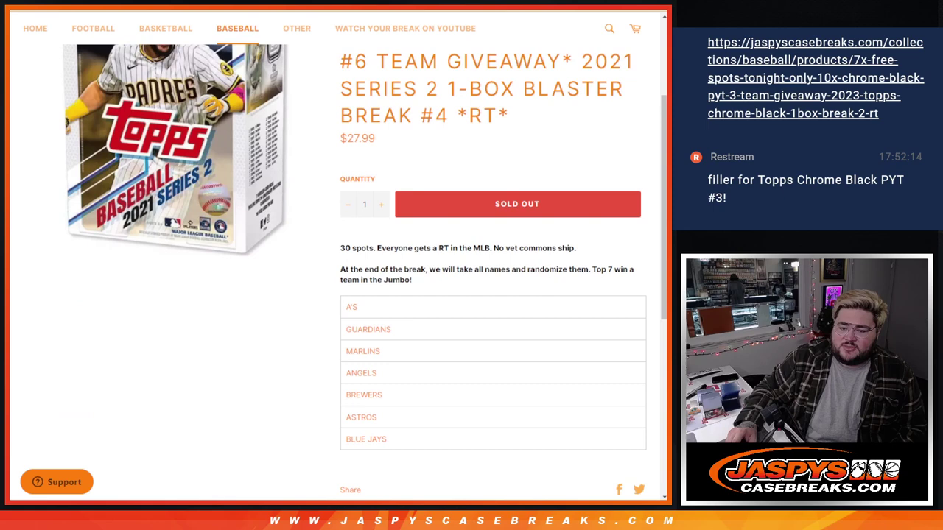
scroll(343, 171, "up", 2)
mouse_move(340, 171)
left_mouse_down()
mouse_move(608, 170)
mouse_move(545, 170)
mouse_move(387, 199)
mouse_move(403, 199)
left_mouse_up()
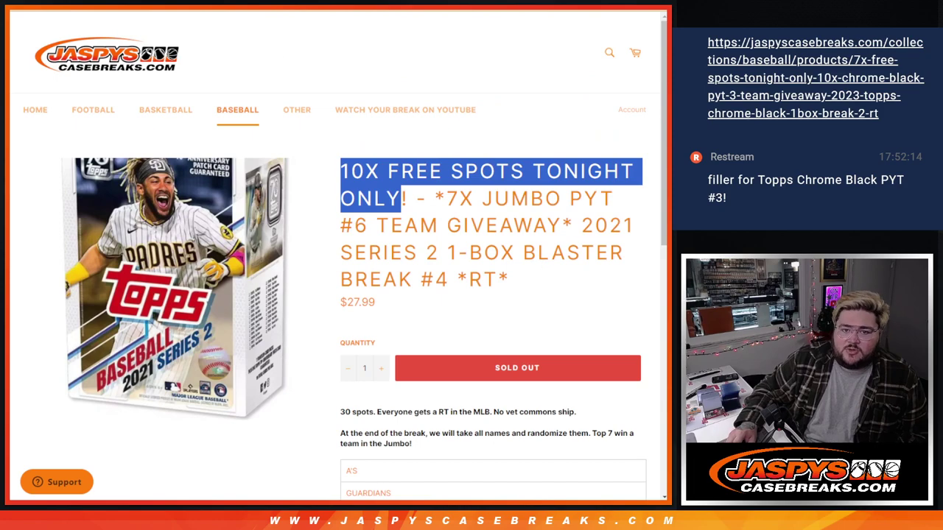
scroll(466, 305, "down", 3)
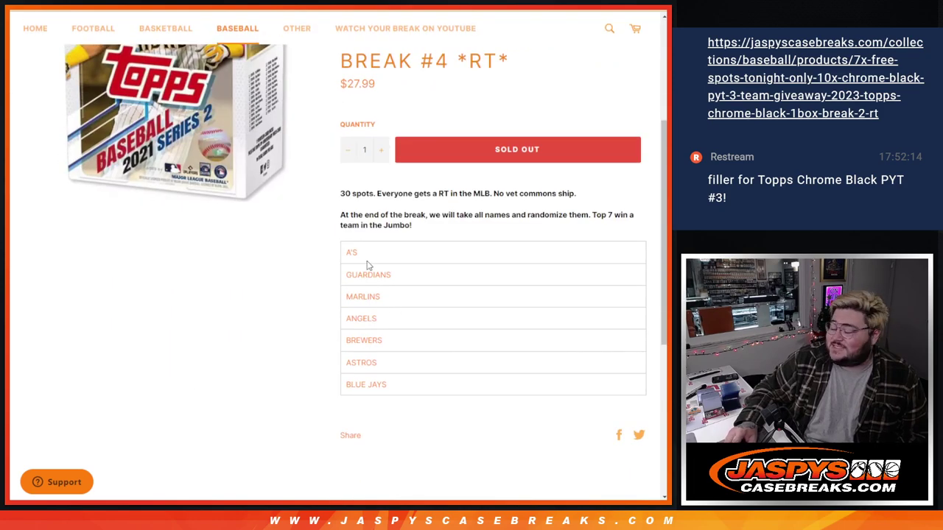
scroll(367, 261, "up", 3)
key("ctrl+Tab")
key("ctrl+Tab")
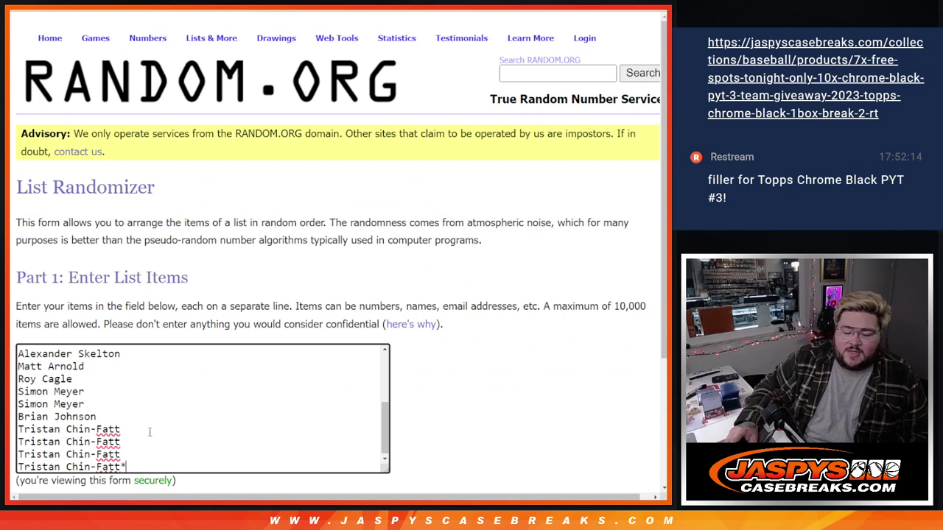
scroll(152, 431, "up", 3)
scroll(152, 432, "down", 3)
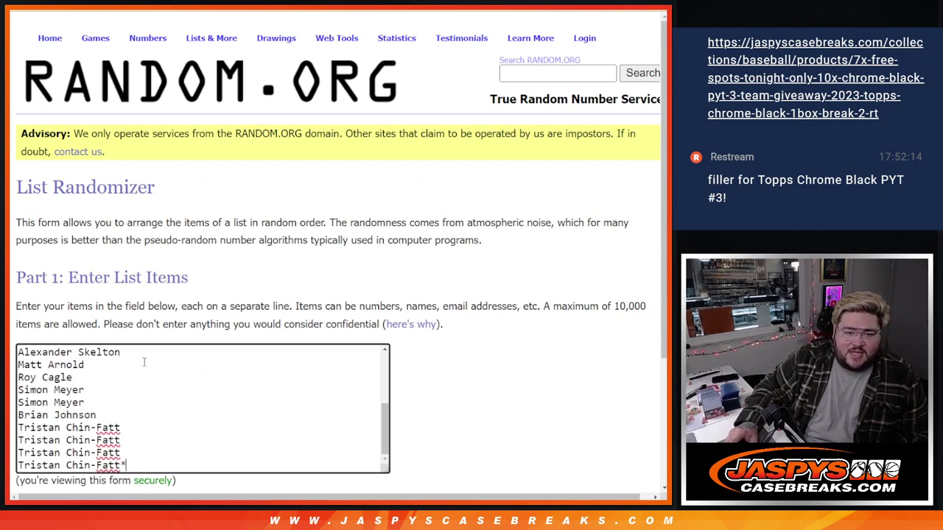
key("ctrl+shift+Tab")
key("ctrl+Tab")
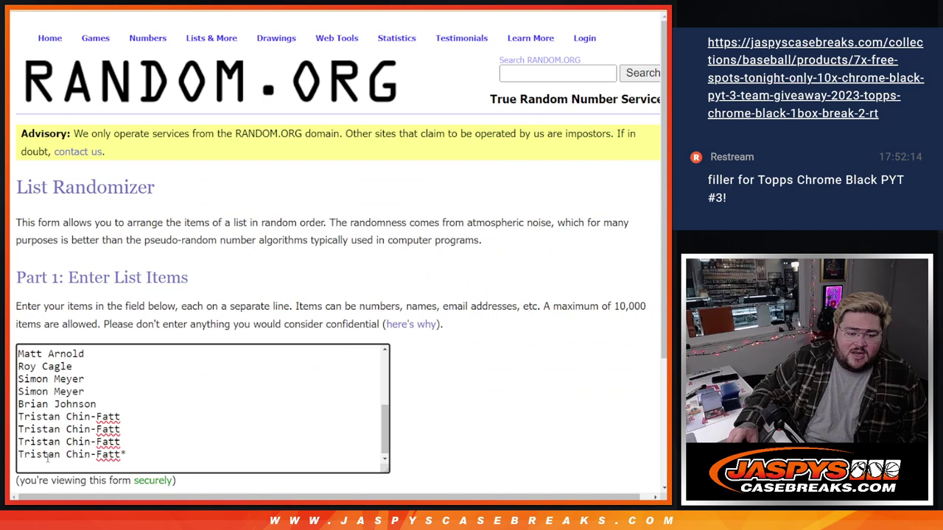
scroll(63, 457, "up", 3)
scroll(62, 457, "down", 4)
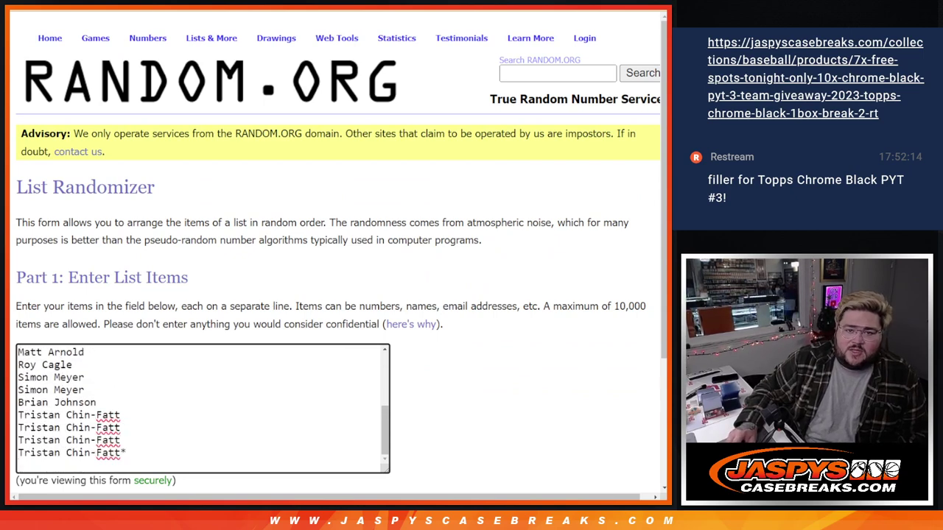
key("ctrl+a")
key("ctrl+v")
scroll(148, 402, "up", 7)
scroll(148, 401, "down", 7)
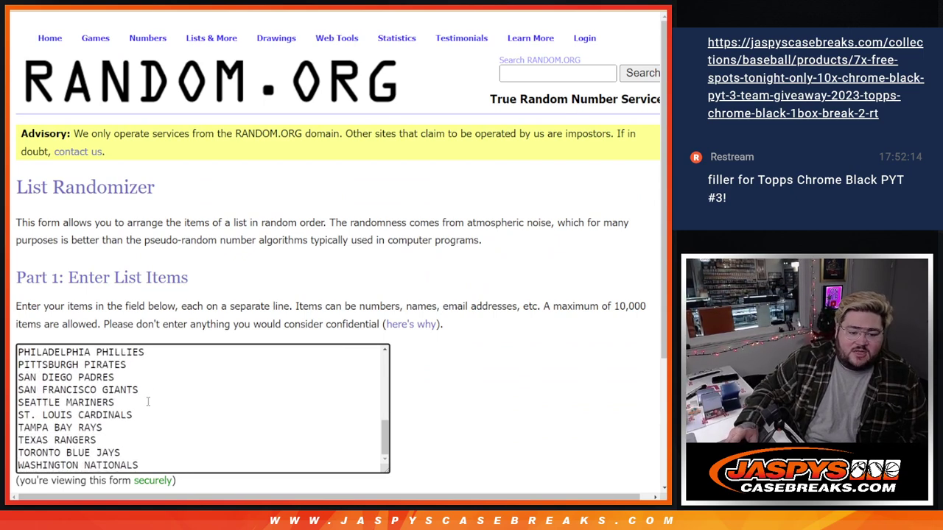
key("ctrl+shift+Tab")
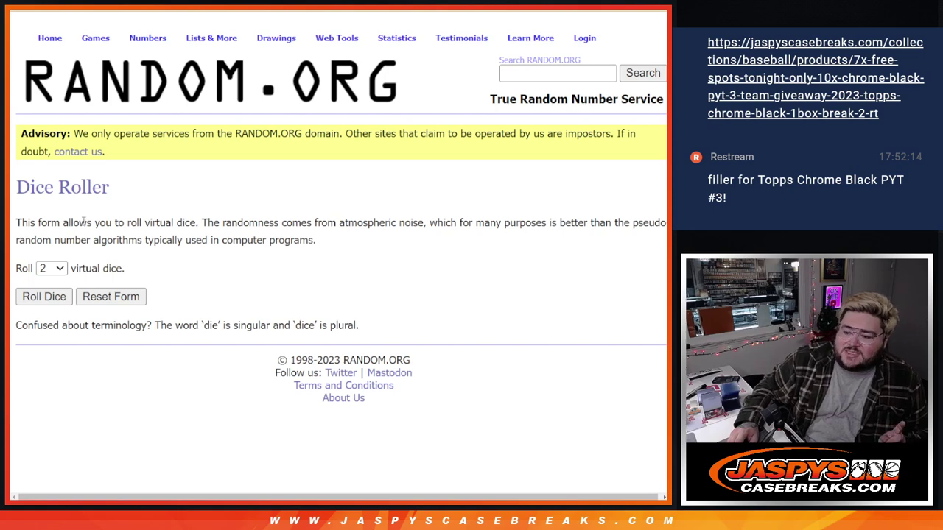
Roll the two virtual dice, which come up 3 and 6.
left_click(46, 294)
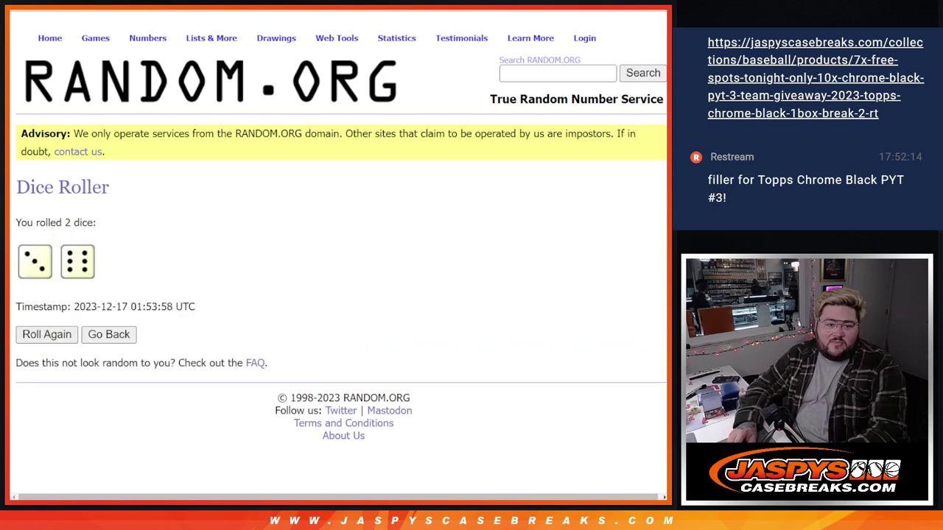
key("ctrl+Tab")
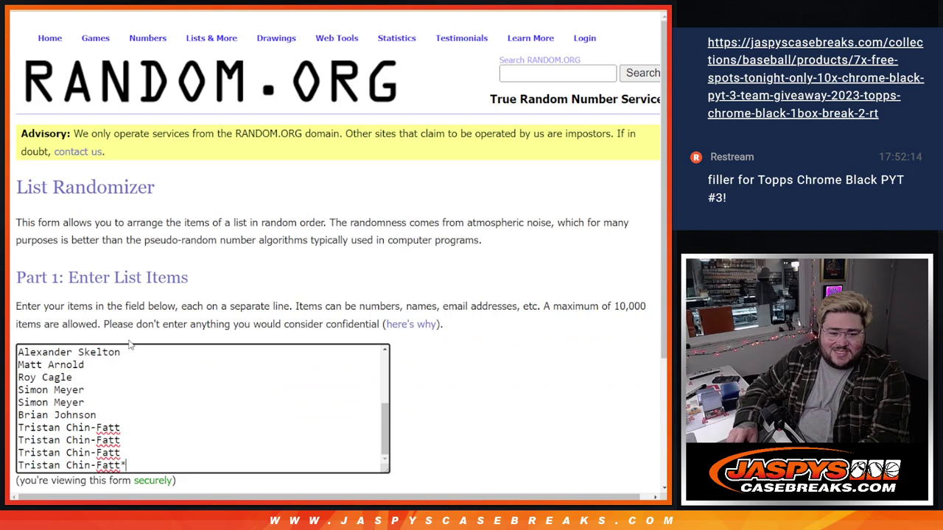
scroll(72, 358, "down", 2)
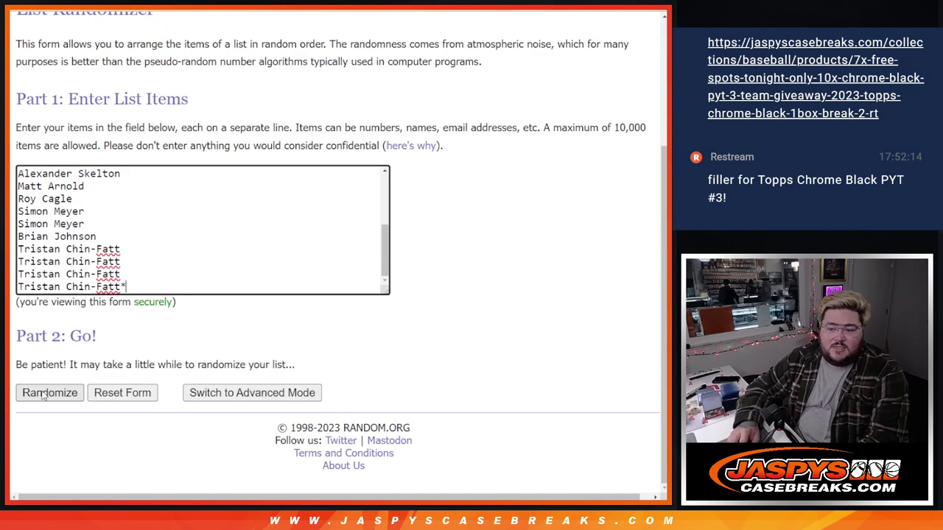
Randomize the buyer names list nine times to match the dice total.
left_click(44, 396)
left_click(42, 395)
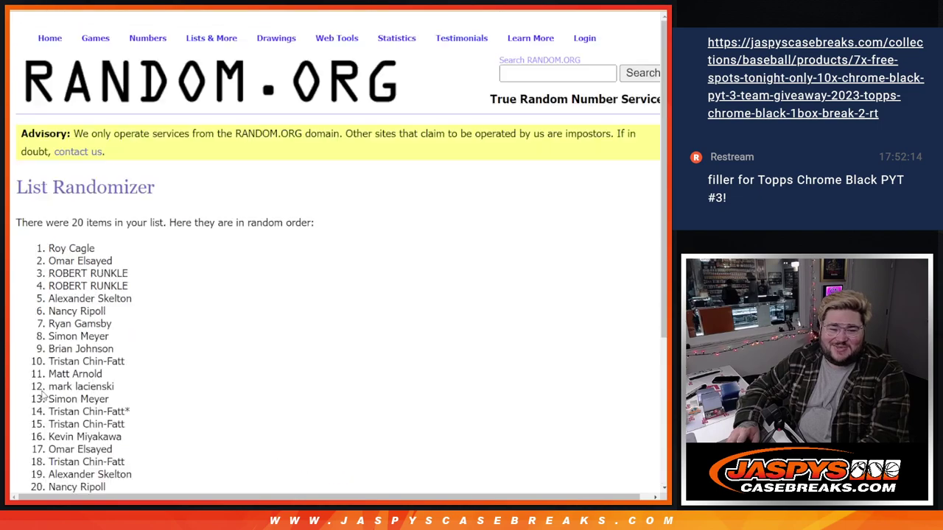
left_click(42, 396)
left_click(42, 395)
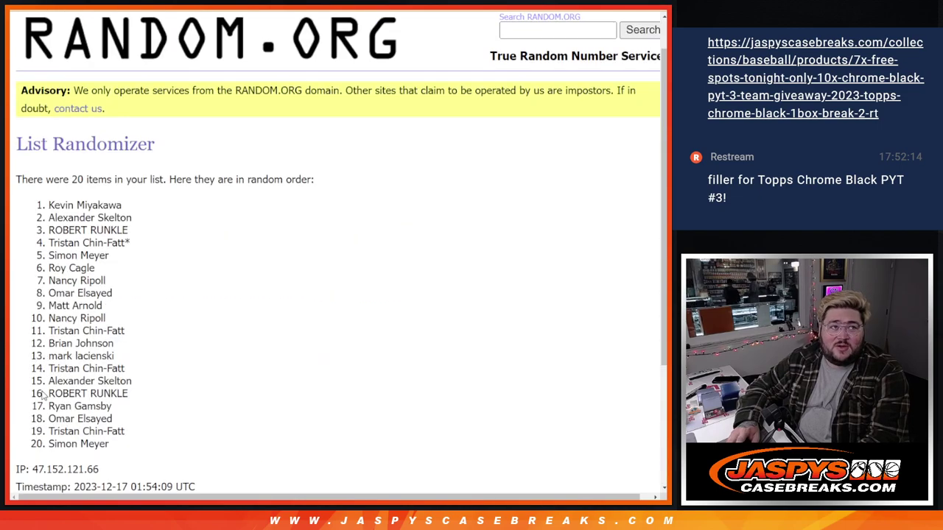
left_click(42, 395)
left_click(42, 396)
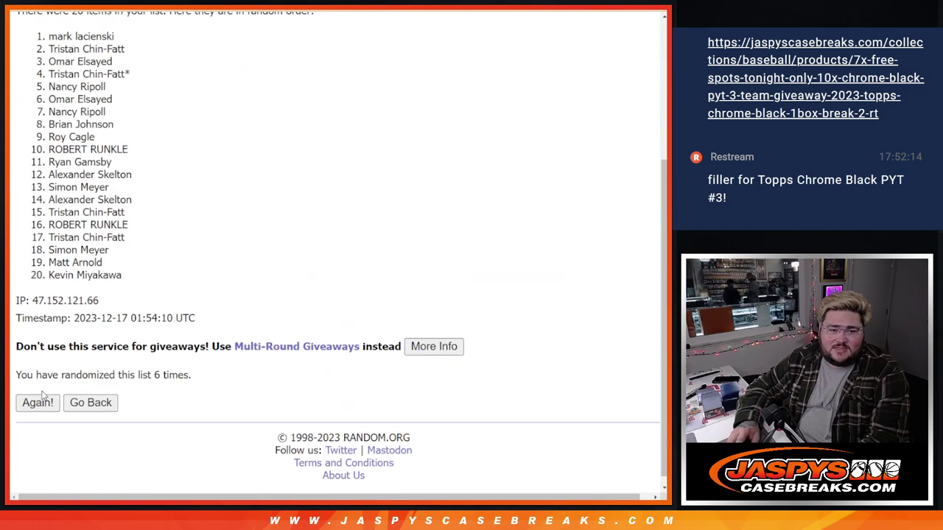
left_click(42, 395)
left_click(42, 396)
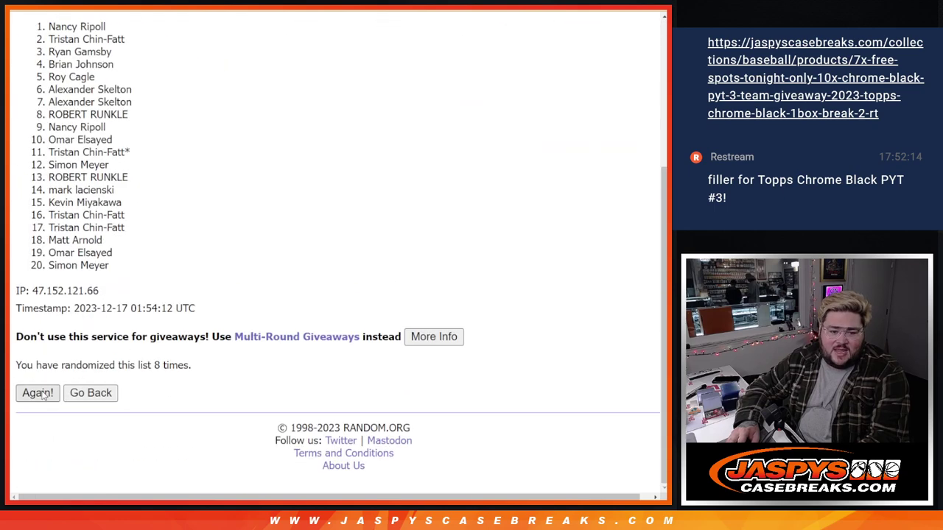
left_click(42, 396)
Select the top entries of the ninth shuffle.
scroll(157, 351, "down", 3)
left_click_drag(151, 364, 204, 368)
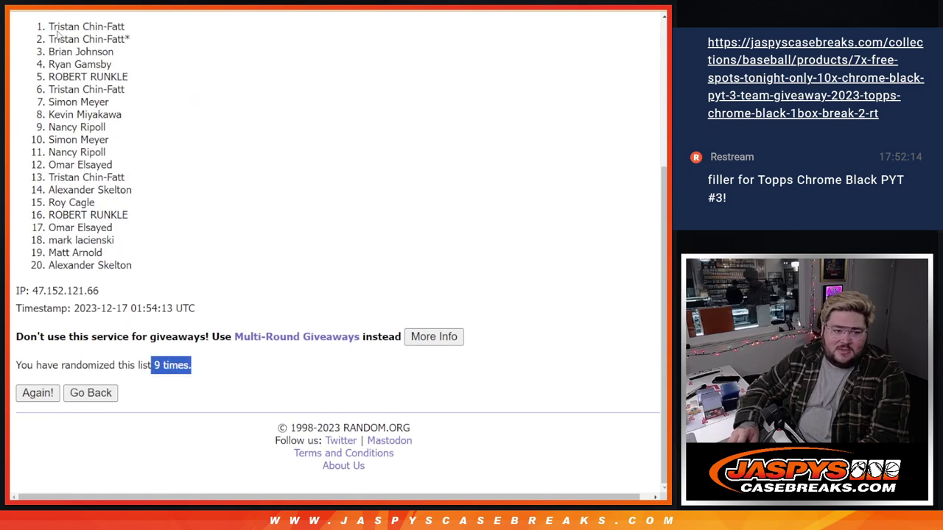
mouse_move(109, 142)
left_mouse_down()
mouse_move(52, 125)
mouse_move(50, 28)
left_mouse_up()
Paste the copied top names back into the list form and append ^ to several names.
key("alt+Left")
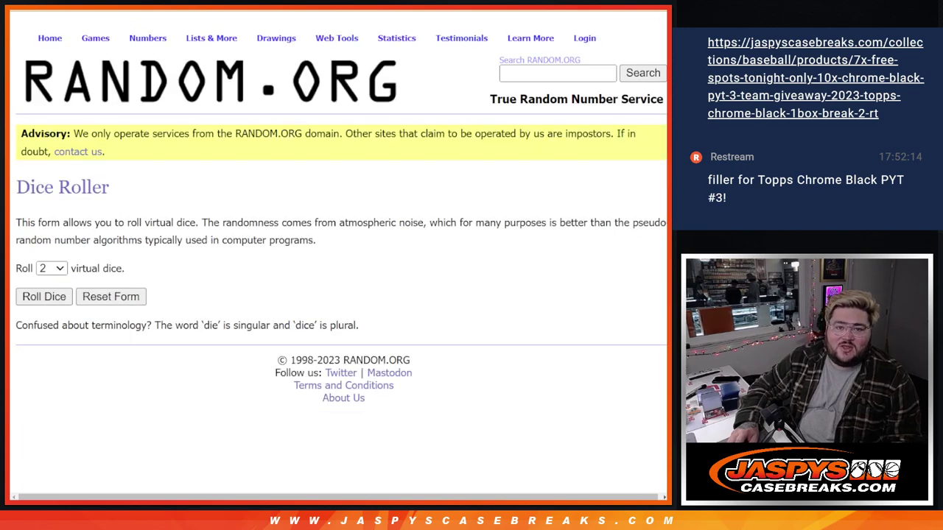
key("ctrl+v")
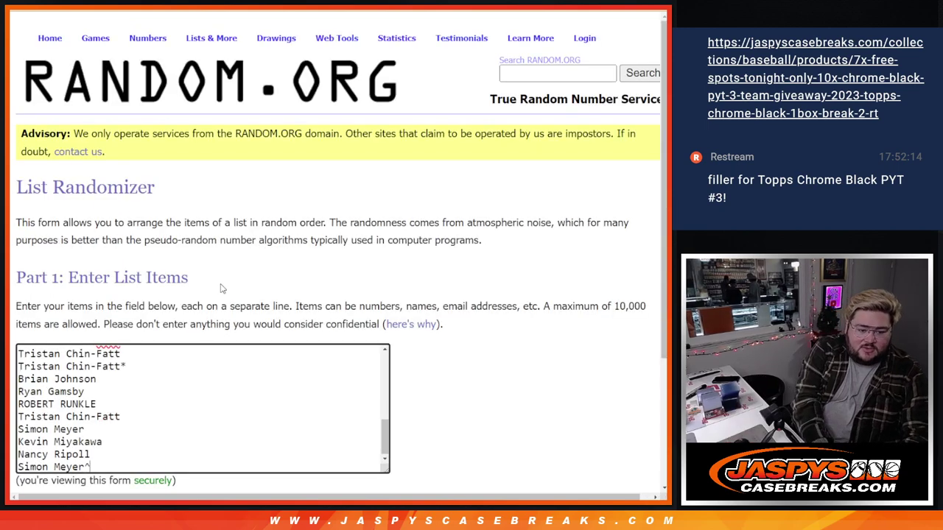
key("Up")
type("^")
key("Up")
key("Up")
type("^")
key("Up")
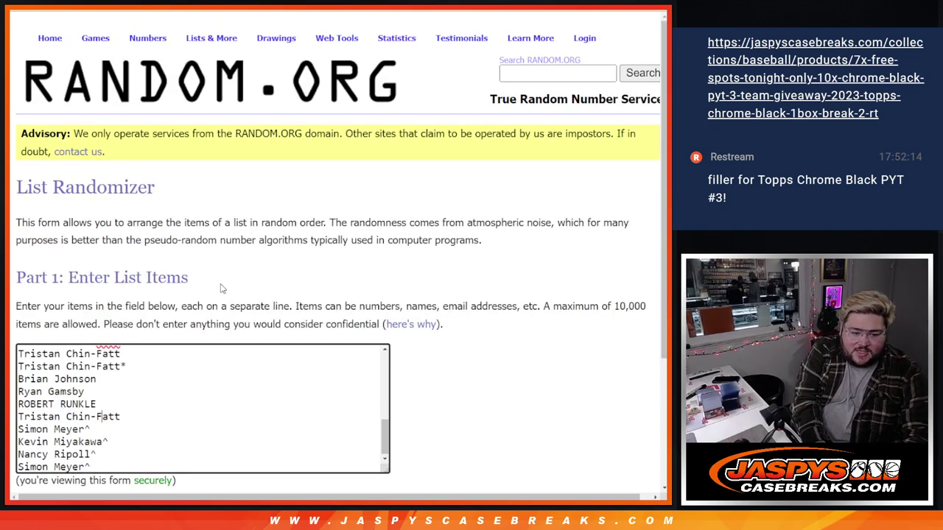
type("^")
Tag further buyer names with ^, down to the last name, and re-paste the list contents.
key("Up")
type("^")
key("Up")
type("^")
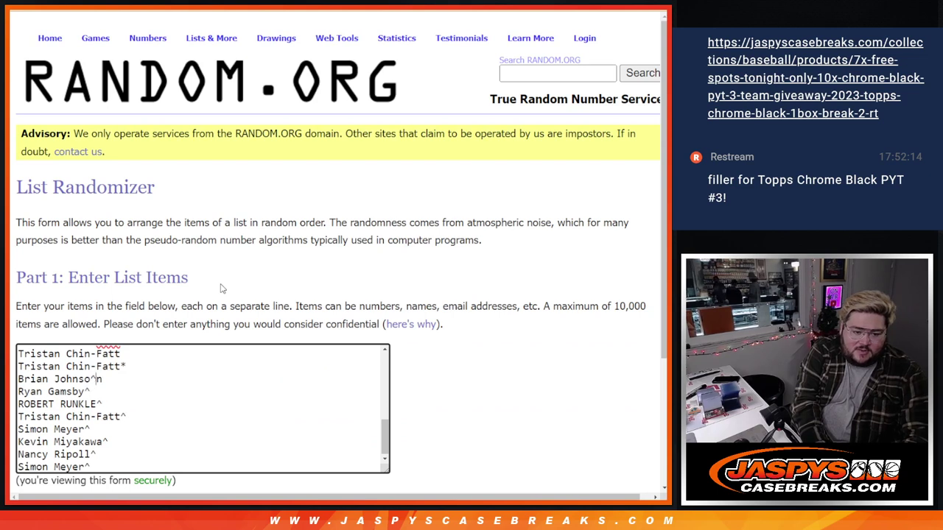
type("^")
key("Up")
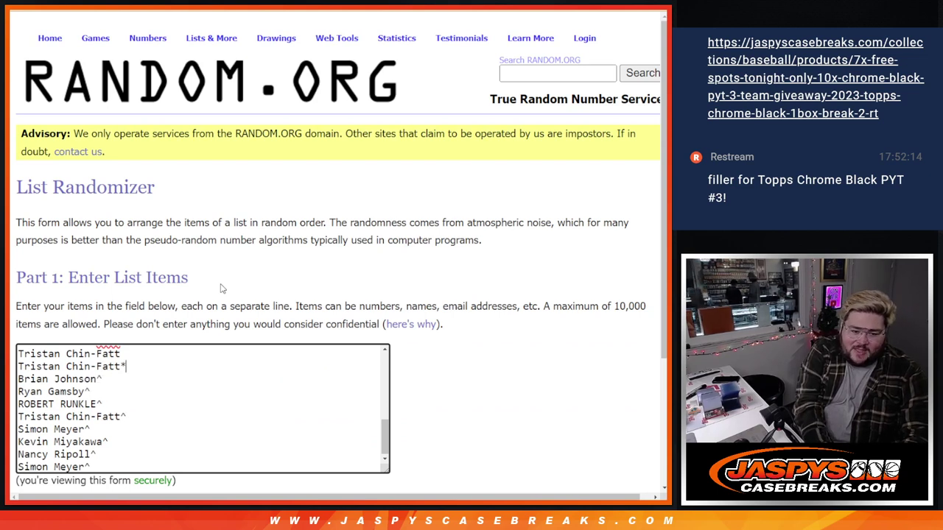
key("Up")
type("^")
key("Up")
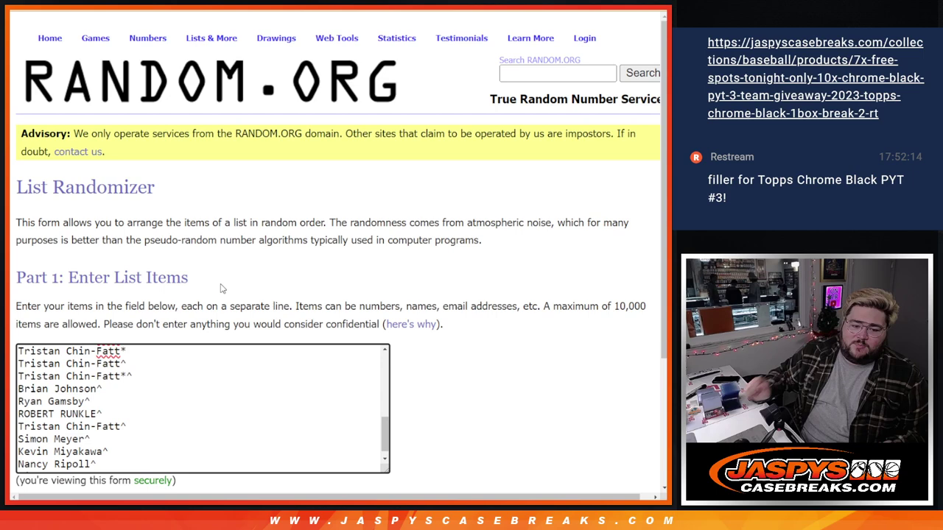
scroll(242, 435, "down", 1)
left_click(242, 465)
type("^")
key("ctrl+a")
key("ctrl+v")
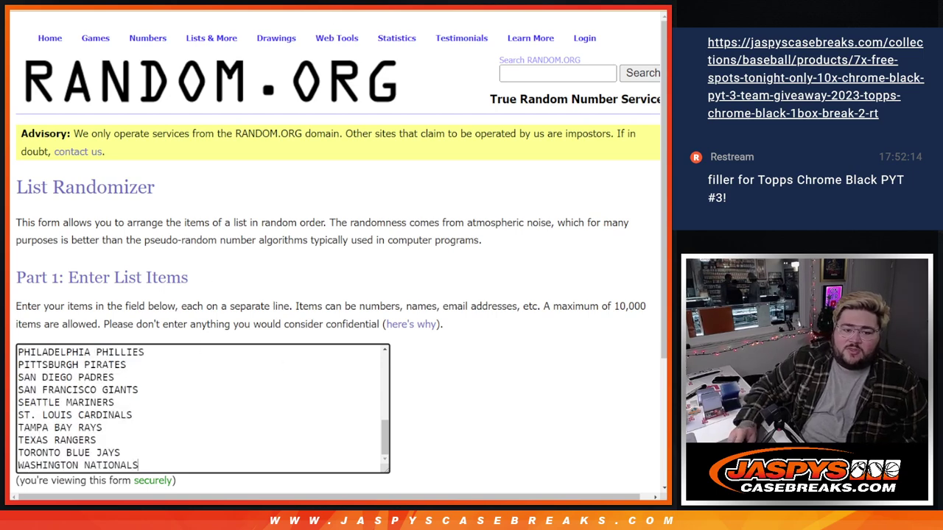
scroll(203, 409, "up", 4)
Roll the two dice again and shuffle the 30-name buyer list five times.
key("ctrl+Tab")
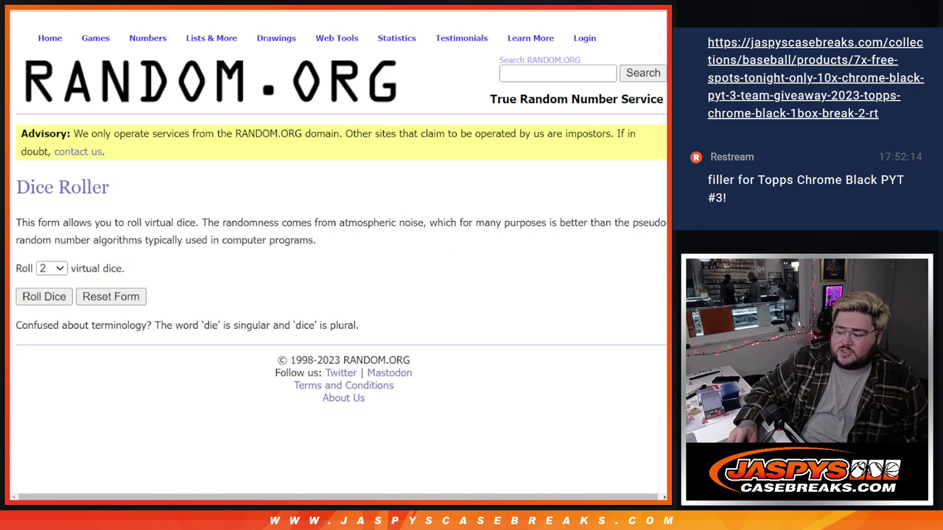
left_click(37, 302)
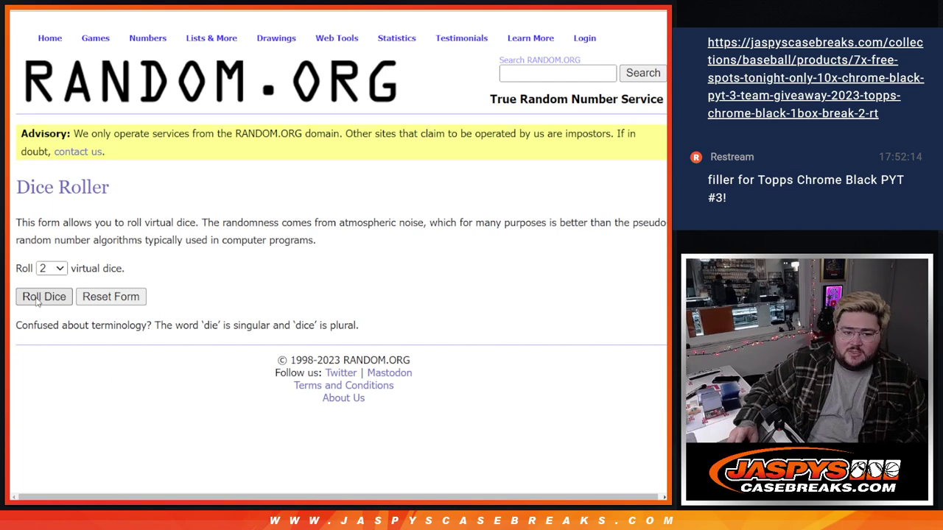
key("ctrl+Tab")
scroll(204, 201, "down", 3)
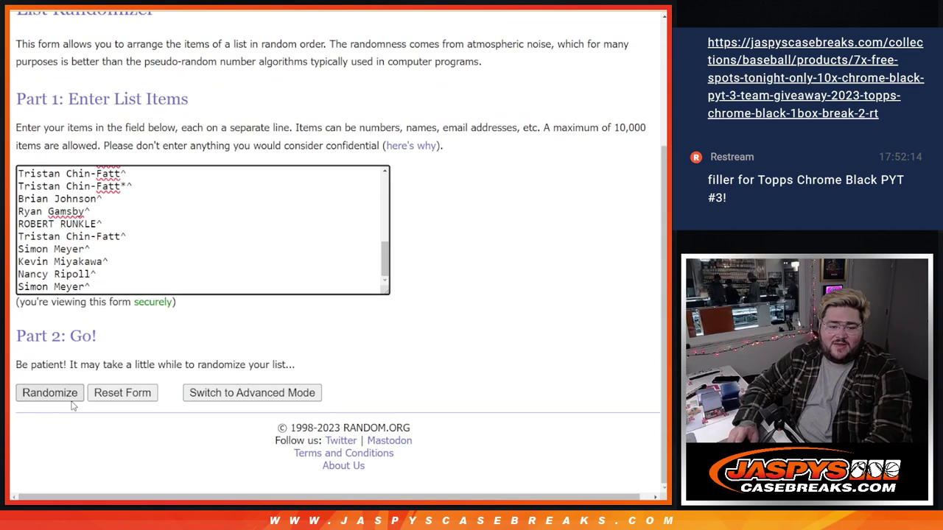
left_click(49, 393)
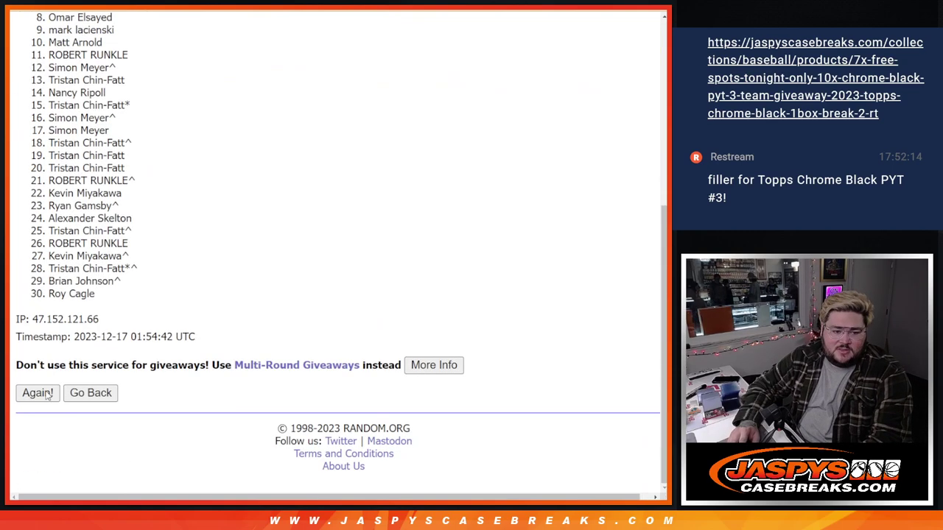
left_click(37, 393)
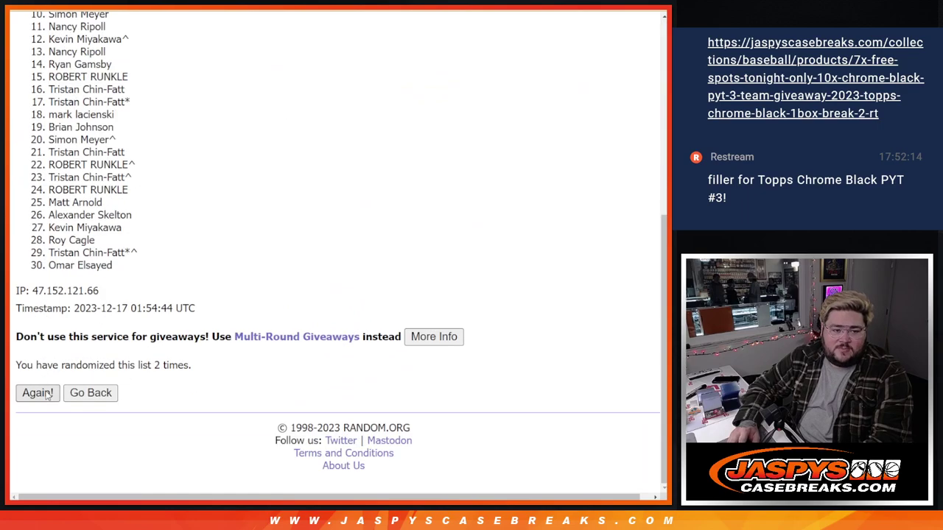
left_click(48, 395)
left_click(47, 395)
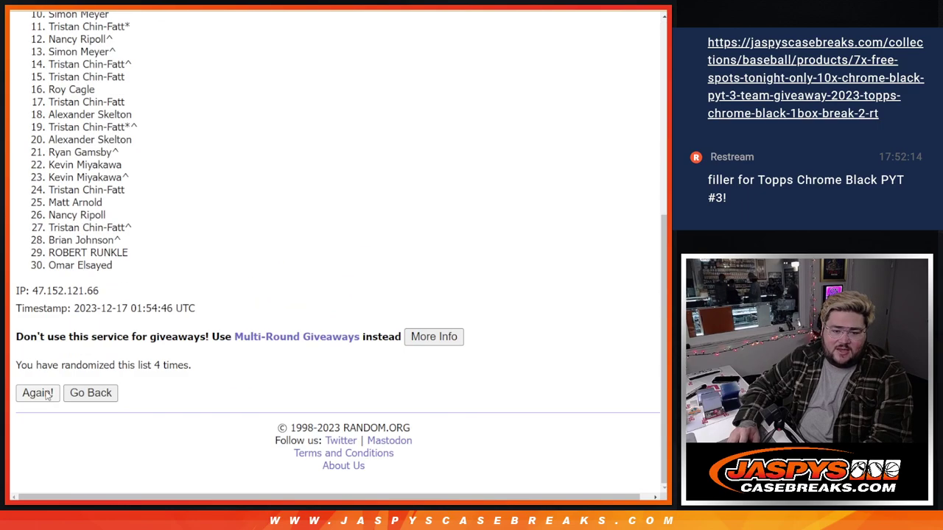
left_click(46, 391)
Select and copy all 30 randomized buyer names.
left_click_drag(157, 361, 204, 366)
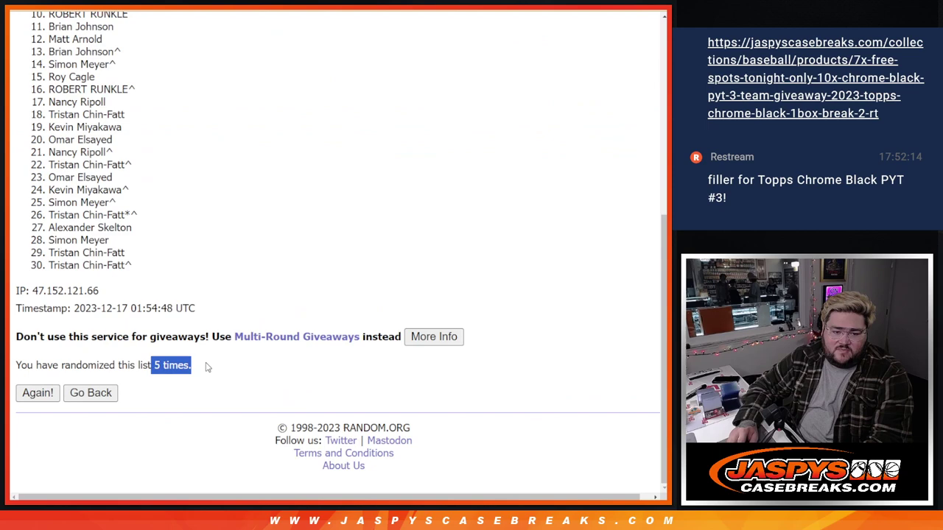
left_click(200, 246)
scroll(199, 246, "up", 3)
mouse_move(49, 65)
left_mouse_down()
mouse_move(196, 346)
mouse_move(196, 428)
left_mouse_up()
key("ctrl+c")
key("ctrl+Tab")
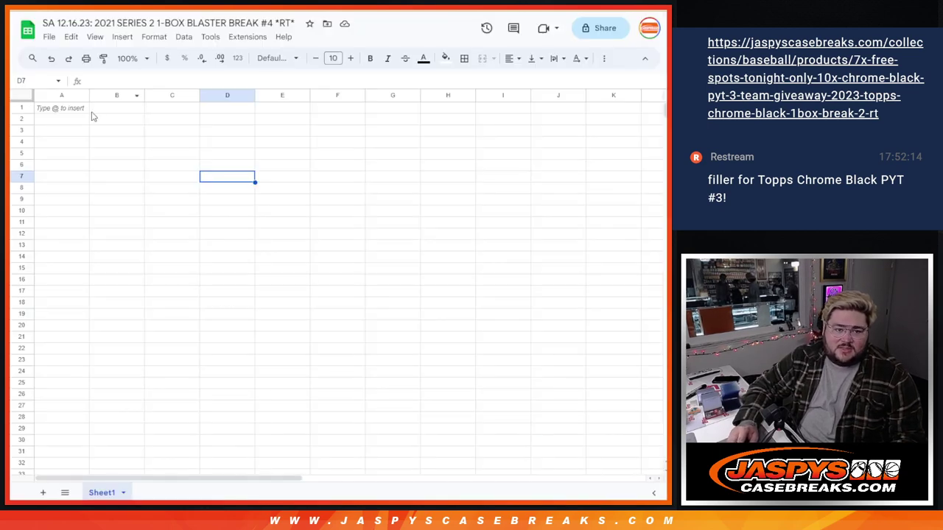
Paste the buyer names into column A from A1 and shuffle the MLB team list five times.
left_click(65, 108)
key("ctrl+v")
key("ctrl+Tab")
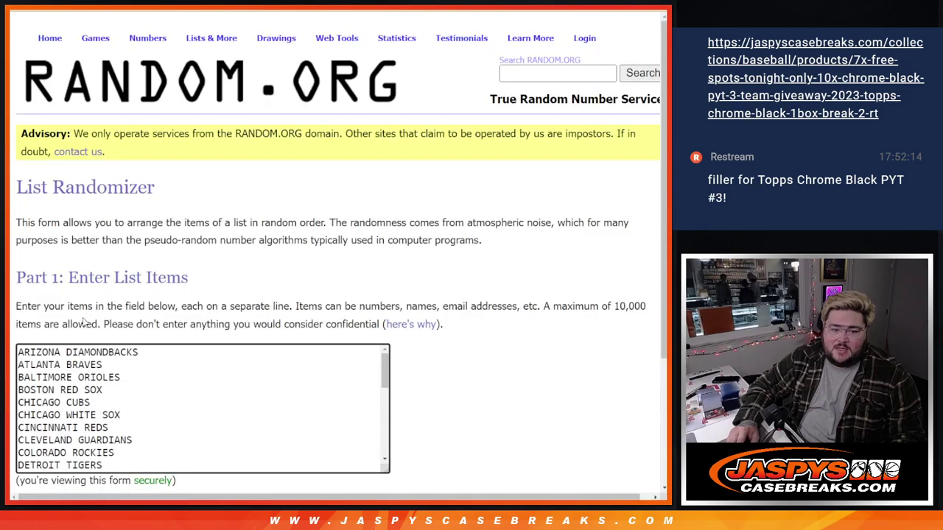
scroll(221, 295, "down", 5)
left_click(45, 391)
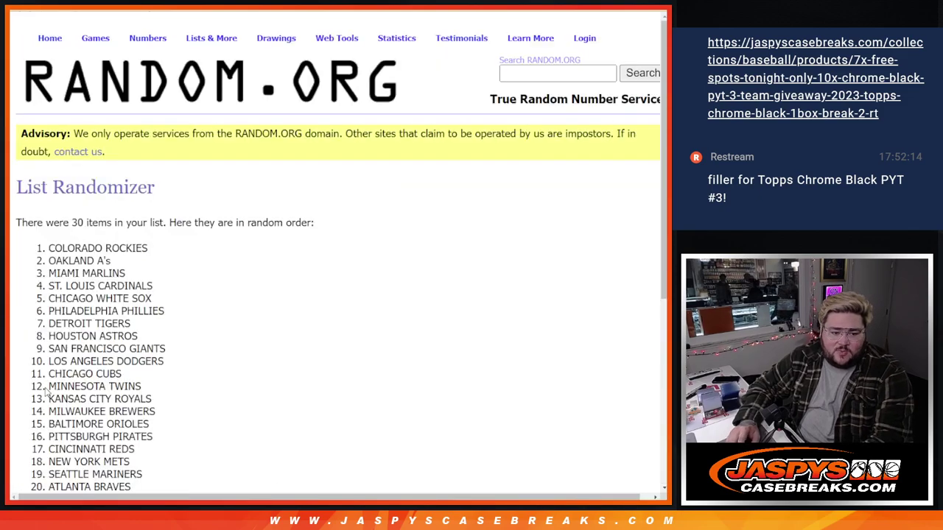
scroll(46, 392, "down", 5)
left_click(46, 392)
scroll(45, 392, "down", 5)
left_click(45, 392)
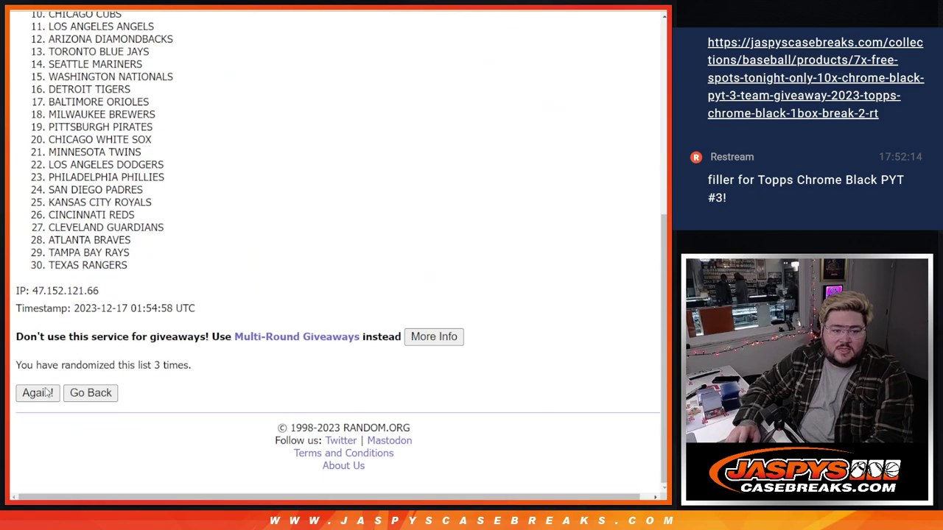
left_click(46, 392)
left_click(47, 392)
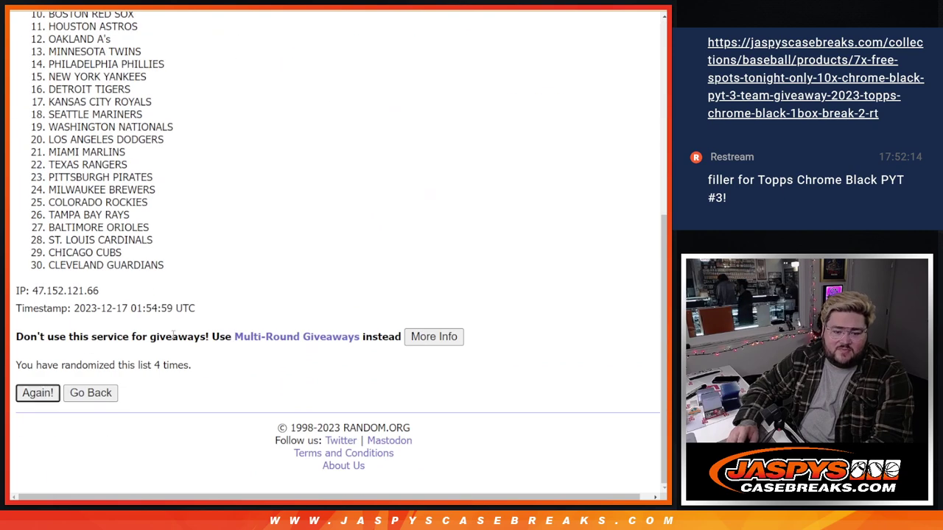
Copy the 30 shuffled teams into column B from B1 and select A1:B30.
scroll(179, 219, "up", 3)
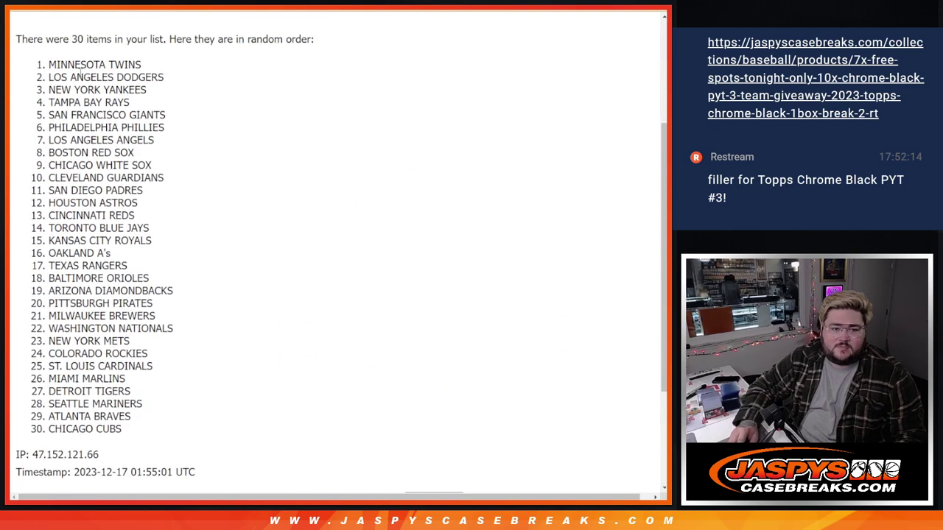
mouse_move(45, 63)
left_mouse_down()
mouse_move(232, 399)
mouse_move(235, 430)
left_mouse_up()
key("ctrl+c")
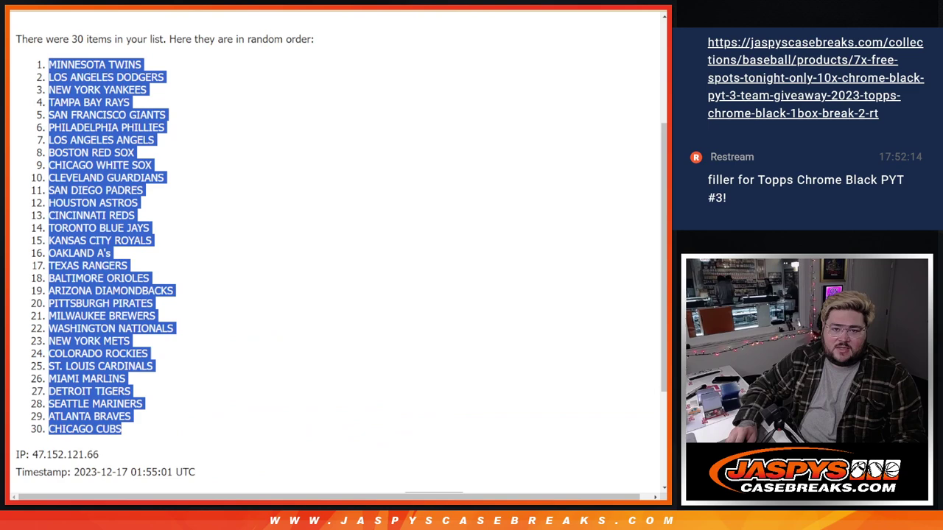
key("alt+Tab")
left_click(116, 108)
key("ctrl+v")
left_click_drag(106, 123, 121, 442)
Give A1:B30 all borders and 12 pt bold text, and autofit columns A and B.
left_click(465, 58)
left_click(470, 80)
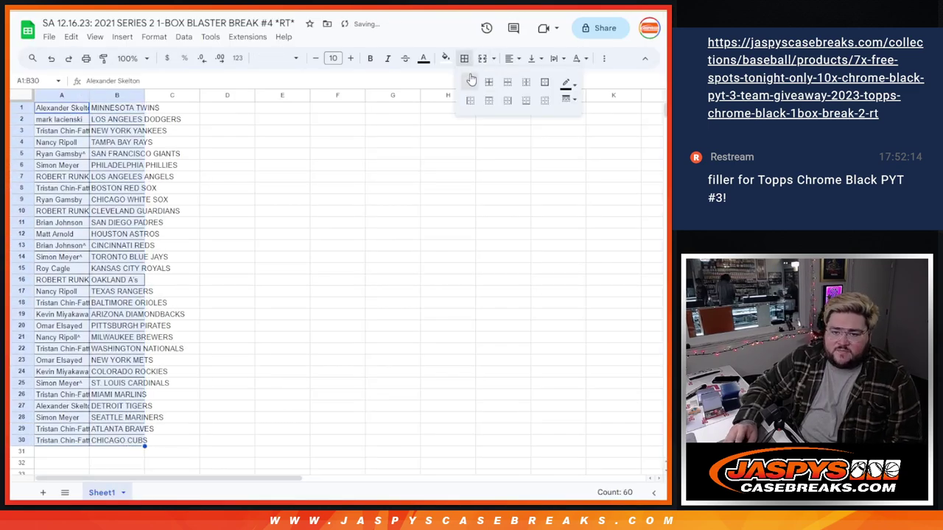
left_click(350, 58)
left_click(351, 59)
left_click(367, 62)
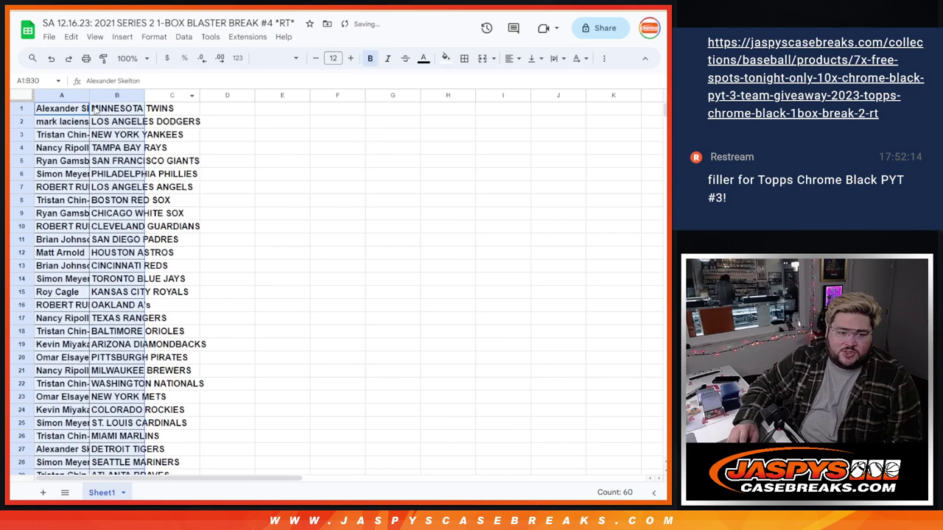
double_click(89, 94)
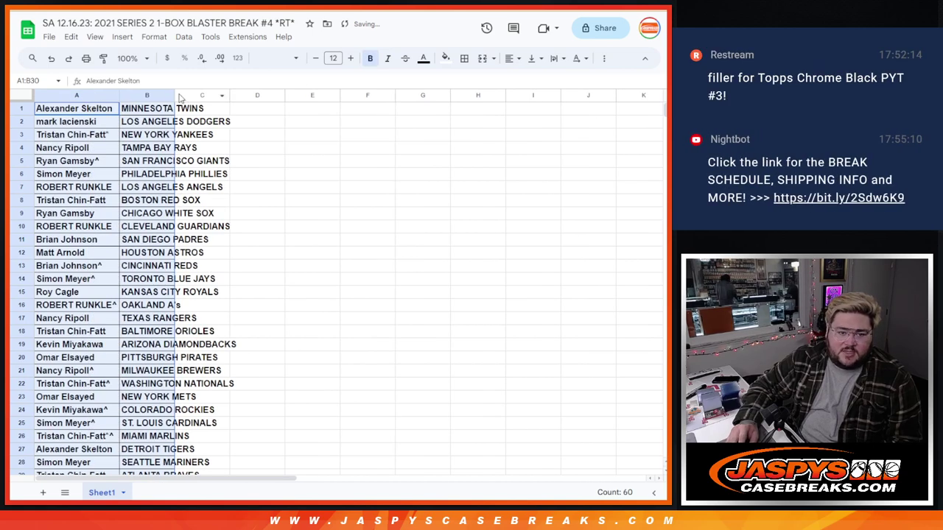
double_click(175, 95)
Sort the sheet A to Z by the team column in B.
right_click(163, 99)
left_click(210, 327)
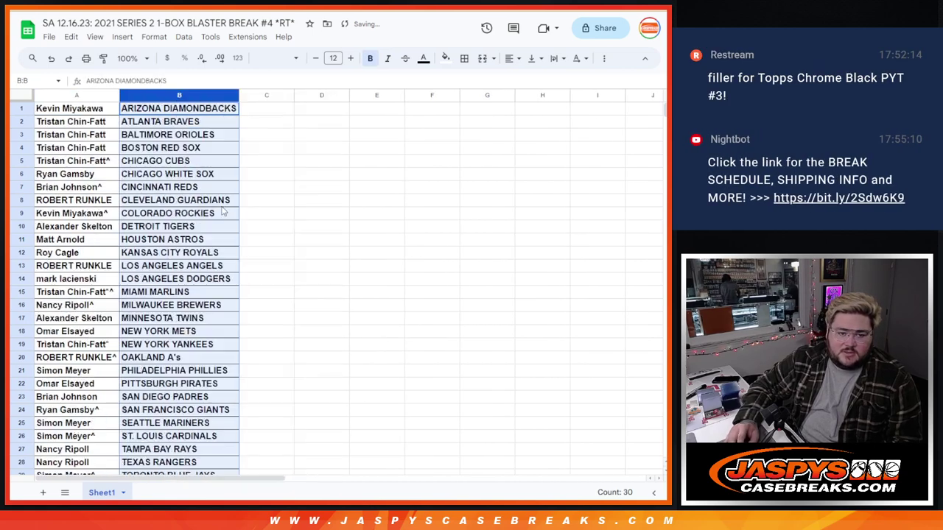
left_click(87, 58)
Print the name–team list in portrait with the workbook title in the header.
left_click(601, 170)
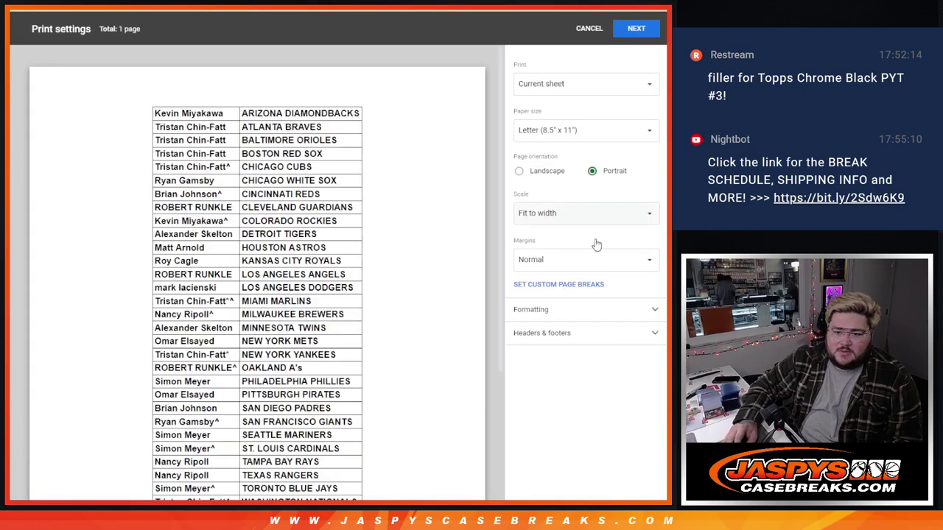
left_click(595, 332)
left_click(597, 374)
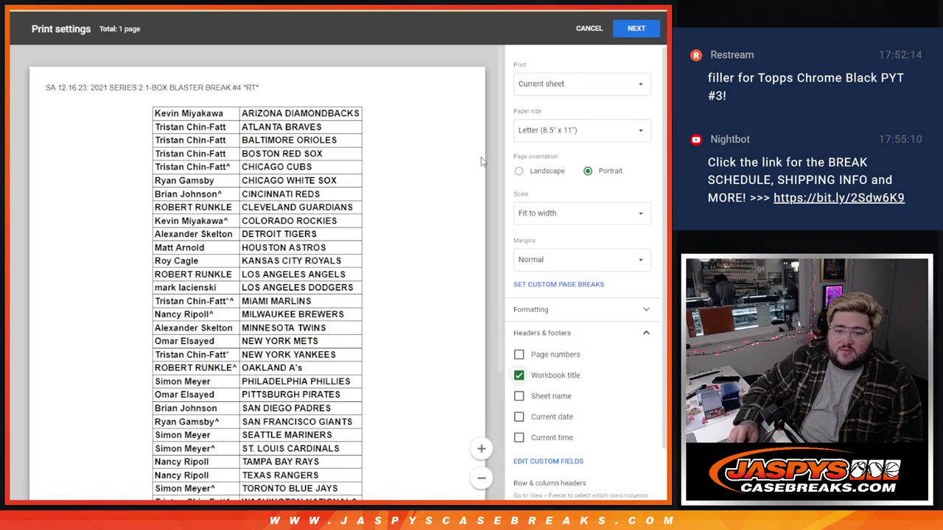
left_click_drag(500, 169, 499, 184)
scroll(499, 185, "down", 1)
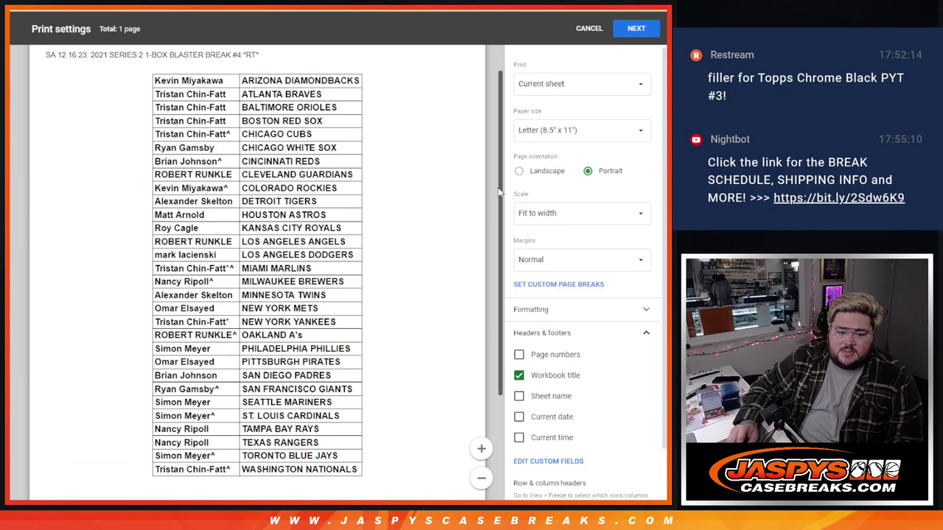
left_click(640, 30)
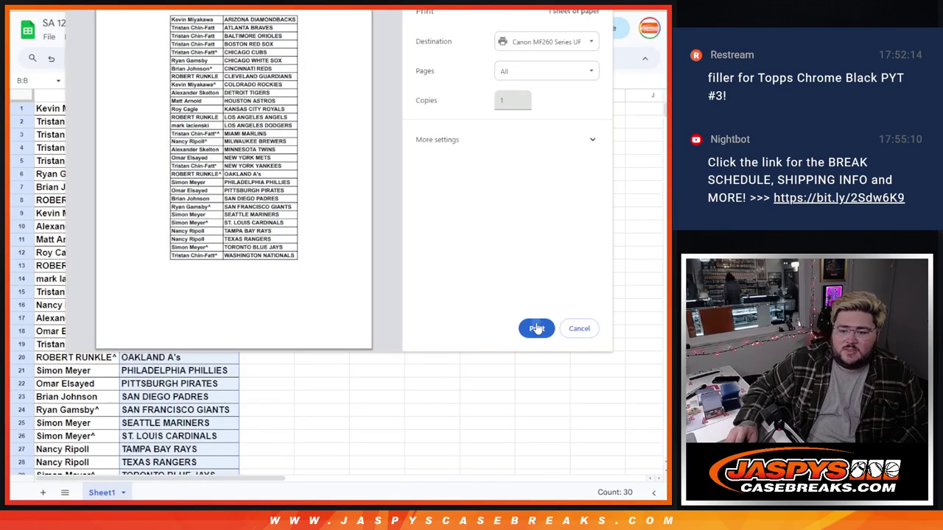
left_click(537, 328)
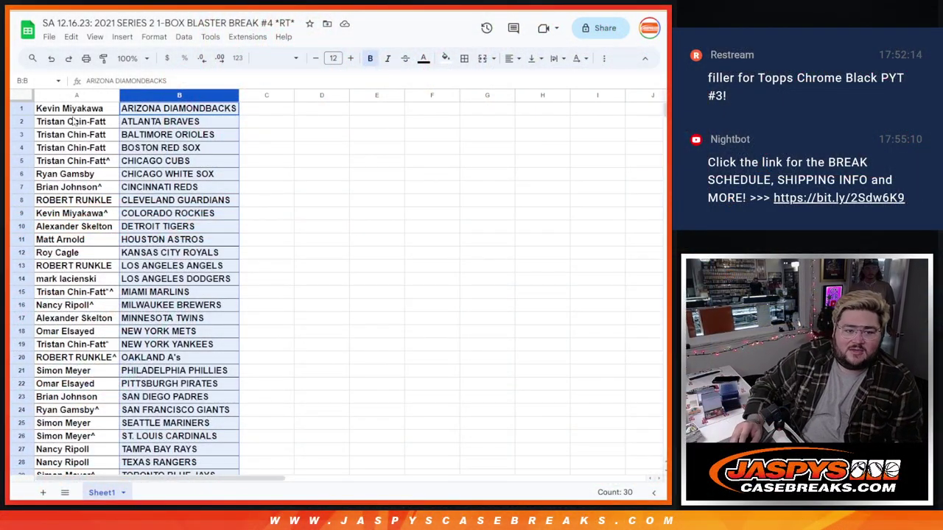
Copy the 30 buyer names from A1:A30.
mouse_move(73, 109)
left_mouse_down()
mouse_move(99, 459)
mouse_move(98, 415)
left_mouse_up()
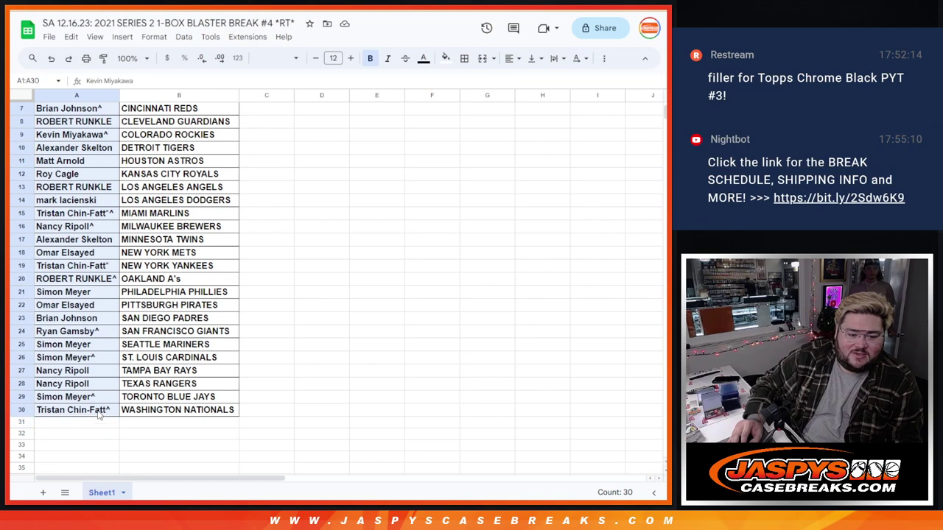
key("ctrl+c")
Paste the buyer names into the List Randomizer box and roll the two dice, getting 3 and 2.
key("ctrl+Tab")
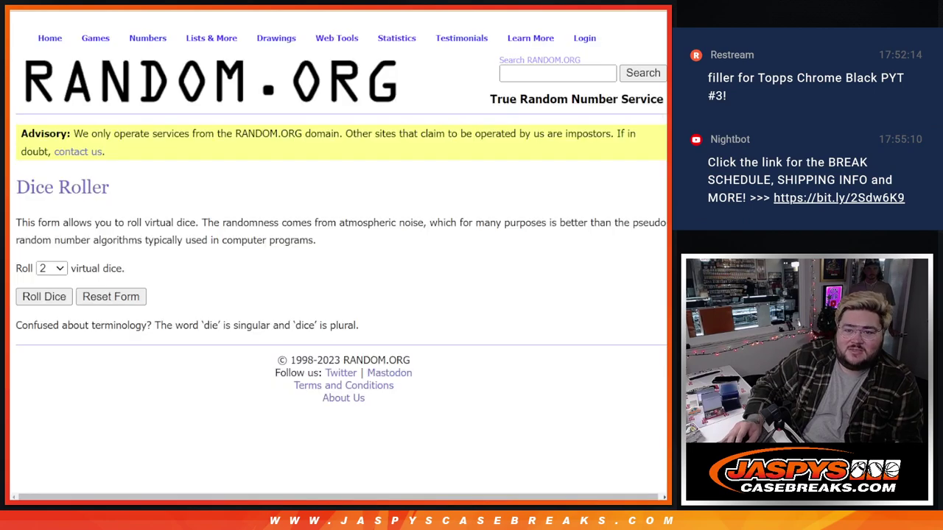
key("ctrl+Tab")
left_click(232, 367)
key("ctrl+v")
key("ctrl+shift+Tab")
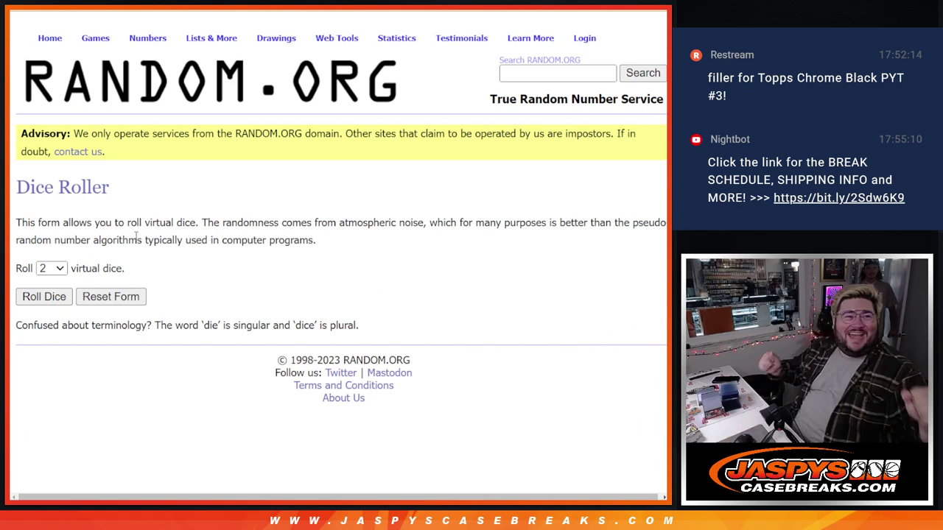
left_click(62, 294)
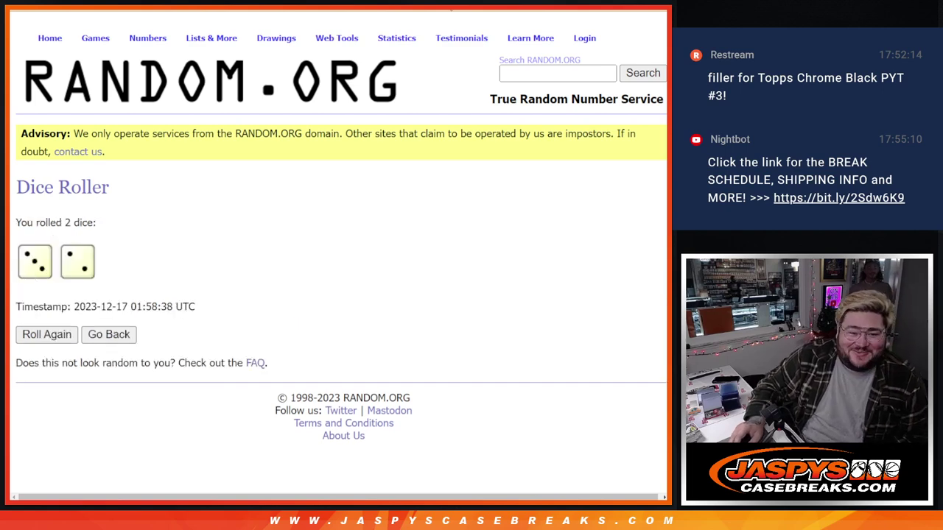
Randomize the buyer list four times to match the dice total.
key("ctrl+Tab")
scroll(48, 401, "down", 3)
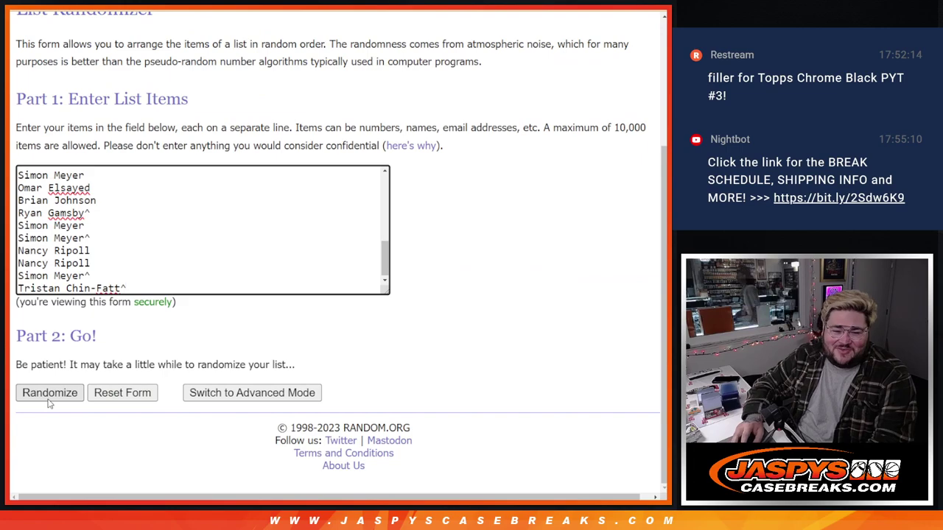
left_click(40, 398)
scroll(39, 398, "down", 5)
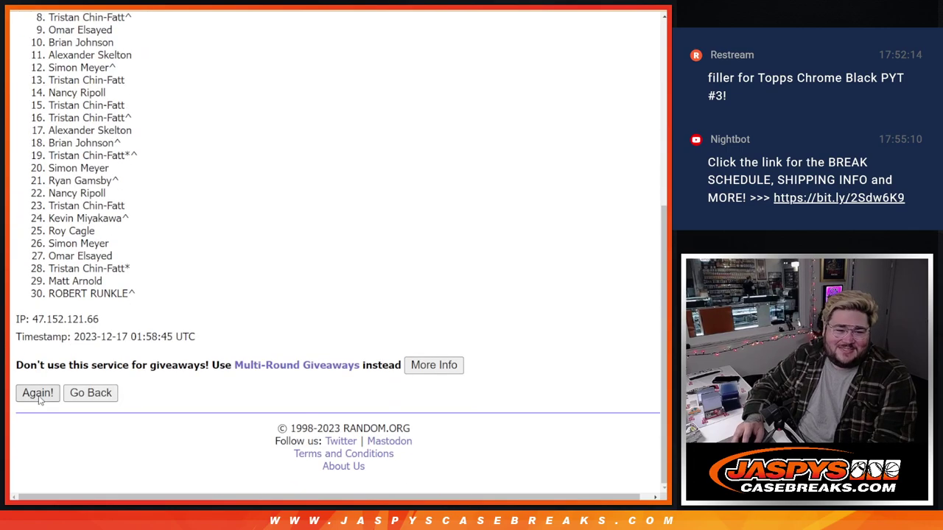
left_click(40, 398)
scroll(40, 398, "down", 5)
left_click(40, 398)
scroll(39, 399, "down", 5)
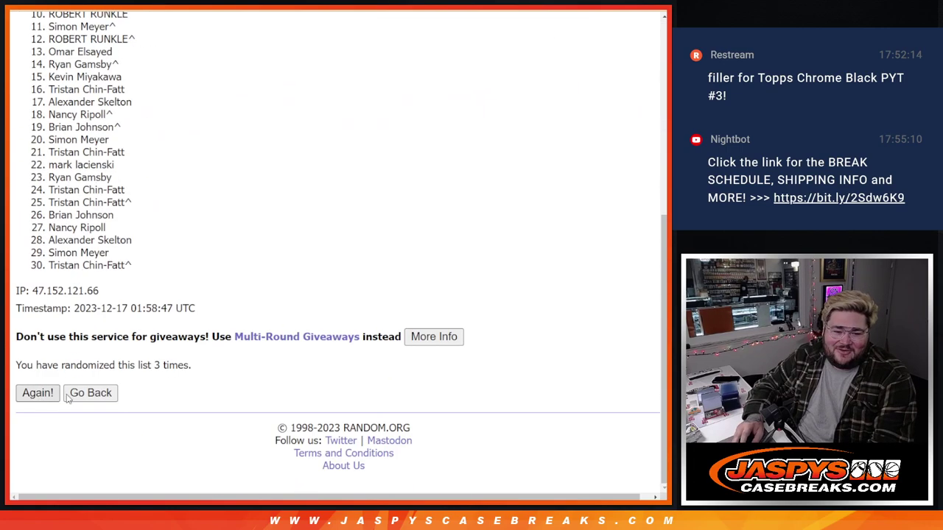
left_click(39, 399)
left_click_drag(154, 369, 189, 370)
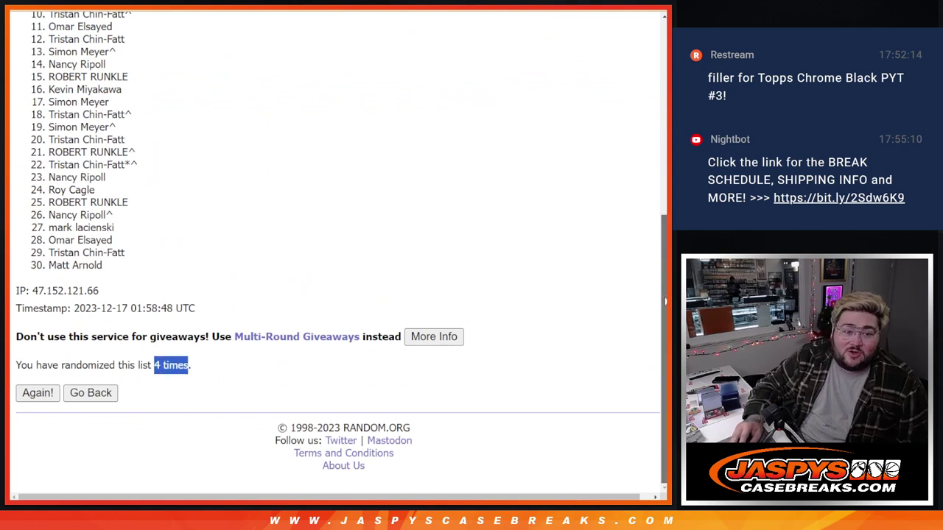
Put the top seven randomized names into cells E1:E7 of the sheet.
left_click_drag(664, 301, 664, 241)
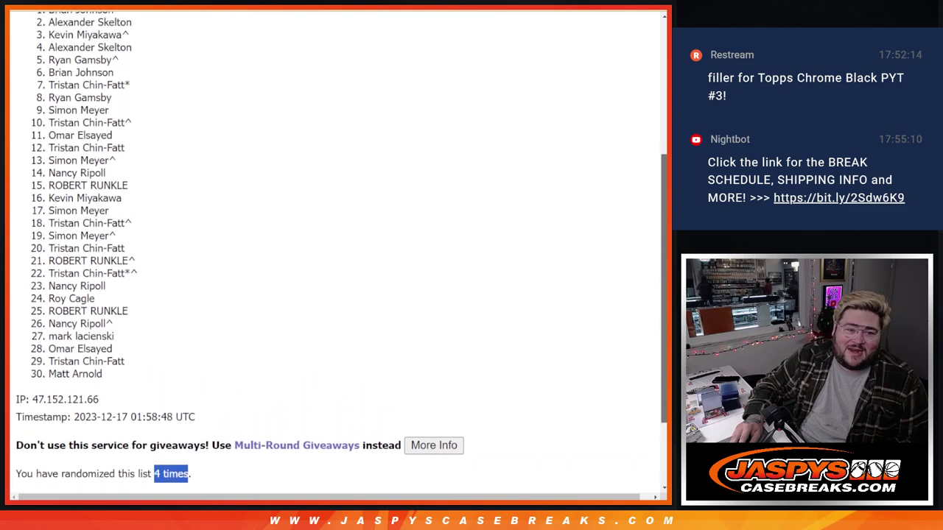
scroll(361, 174, "up", 1)
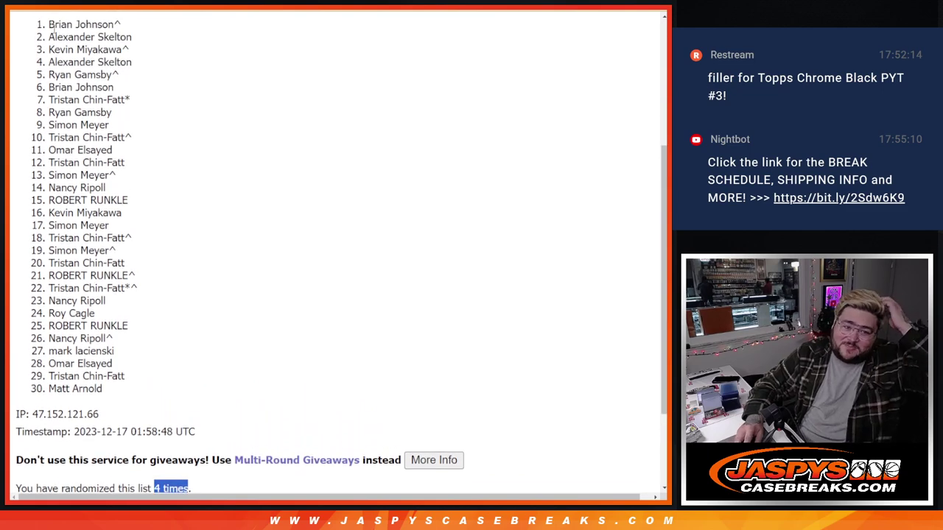
mouse_move(50, 25)
left_mouse_down()
mouse_move(101, 49)
mouse_move(148, 100)
left_mouse_up()
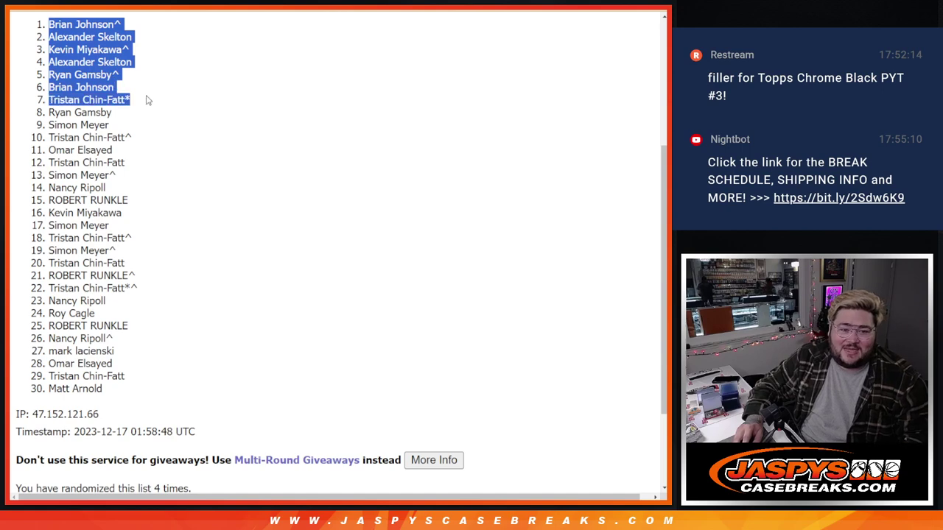
key("ctrl+Tab")
left_click(374, 112)
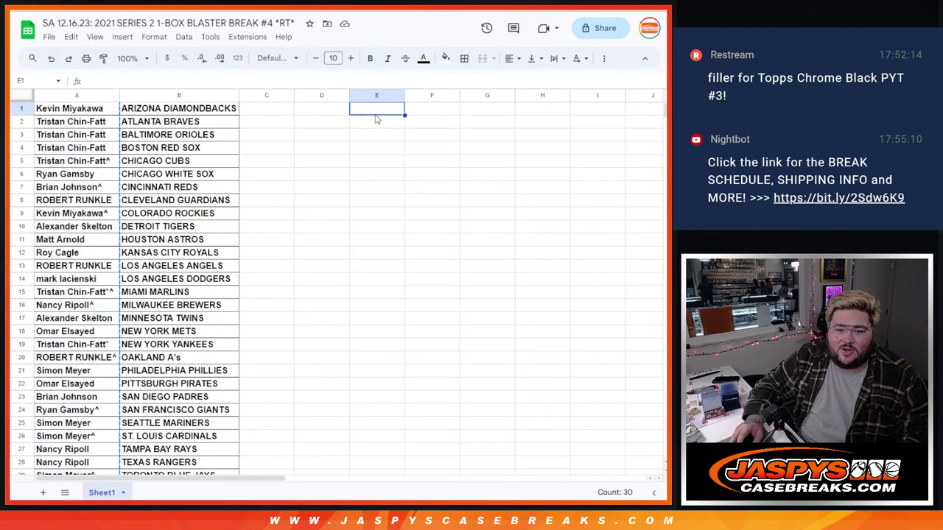
key("ctrl+v")
Select the bonus teams from A's to BLUE JAYS on the store page.
key("ctrl+Tab")
scroll(316, 317, "down", 5)
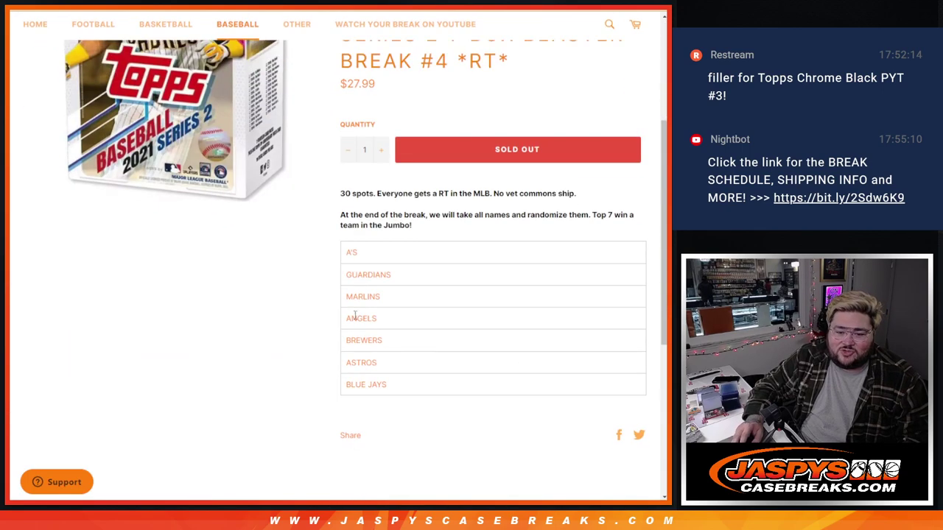
mouse_move(352, 252)
left_mouse_down()
mouse_move(338, 255)
mouse_move(407, 368)
left_mouse_up()
mouse_move(343, 254)
left_mouse_down()
mouse_move(389, 331)
mouse_move(397, 380)
left_mouse_up()
Paste the seven bonus teams, A's through BLUE JAYS, into F1:F7 and autofit column E.
key("ctrl+c")
key("ctrl+Tab")
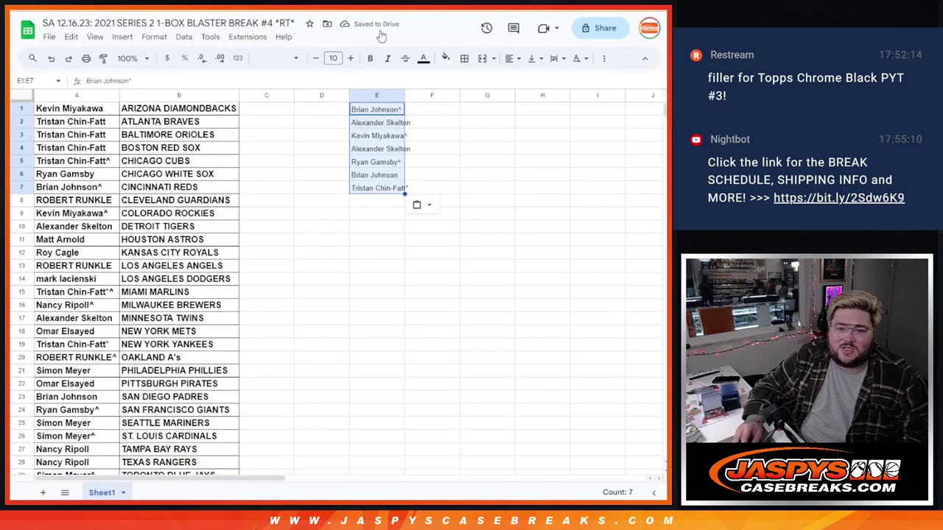
left_click(415, 112)
key("ctrl+v")
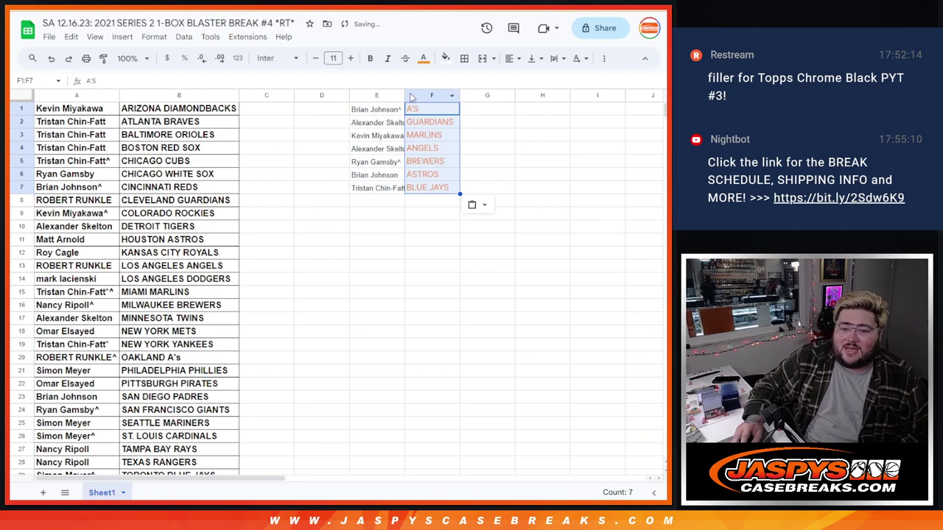
double_click(404, 95)
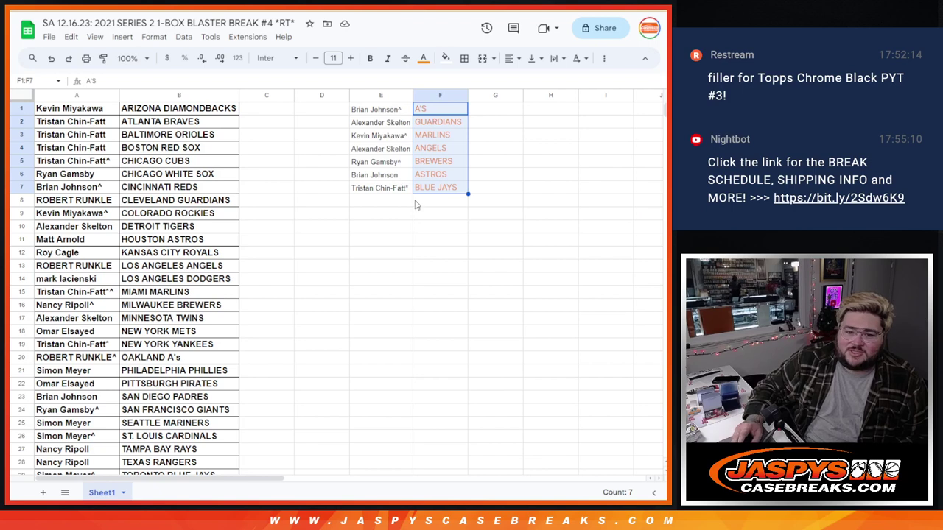
left_click(417, 190)
left_click(398, 190)
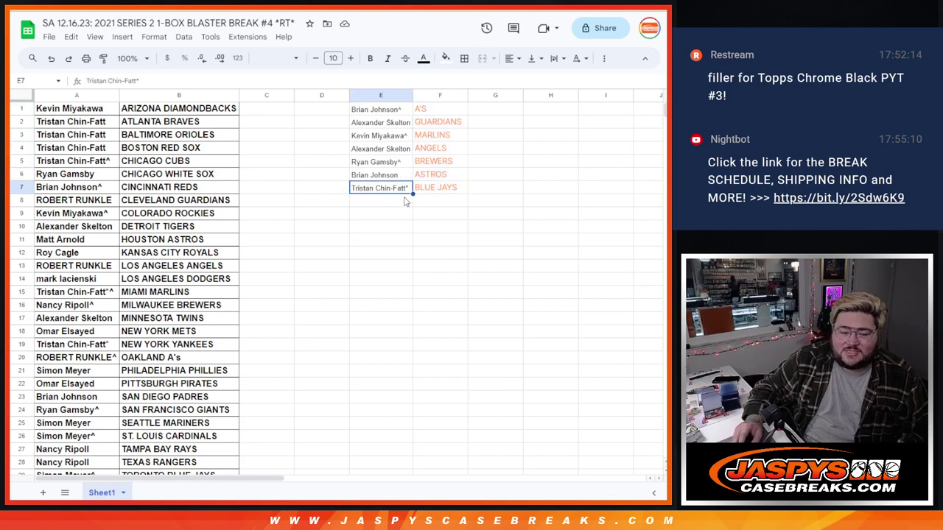